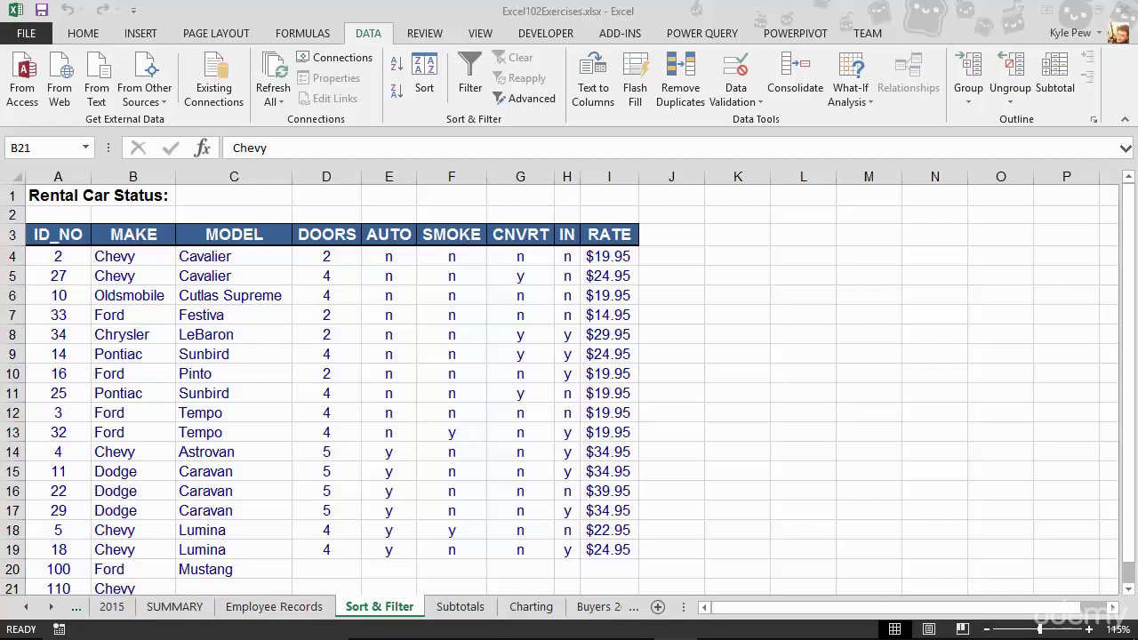
Step: Try to enter "Prosche" as the make in cell B21, and cancel the entry
scroll(152, 528, down, 1)
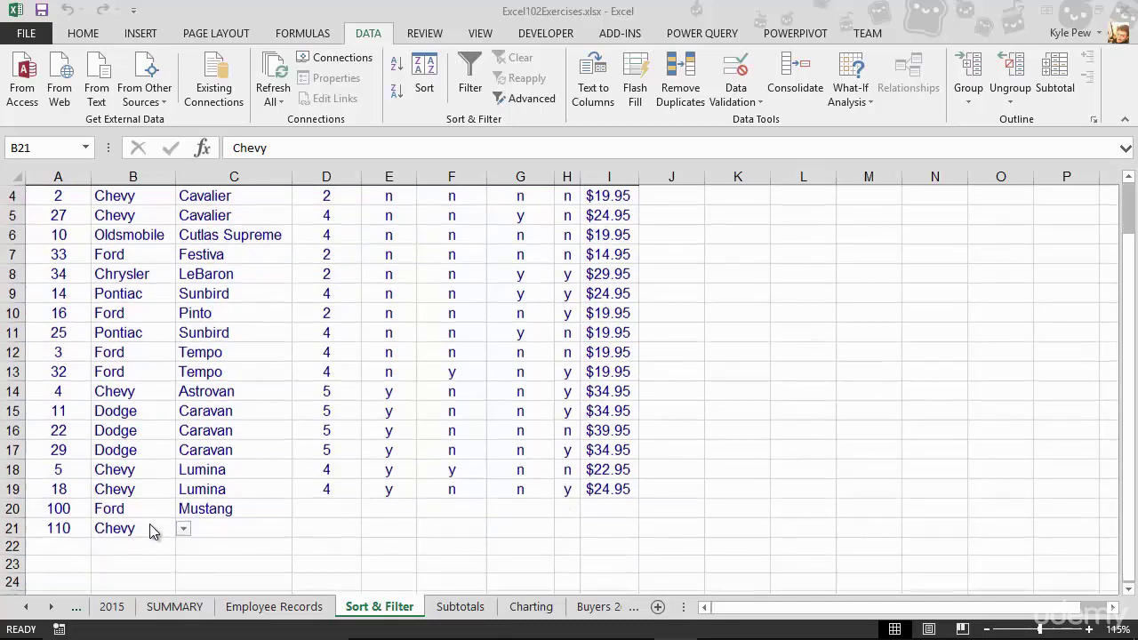
click(131, 528)
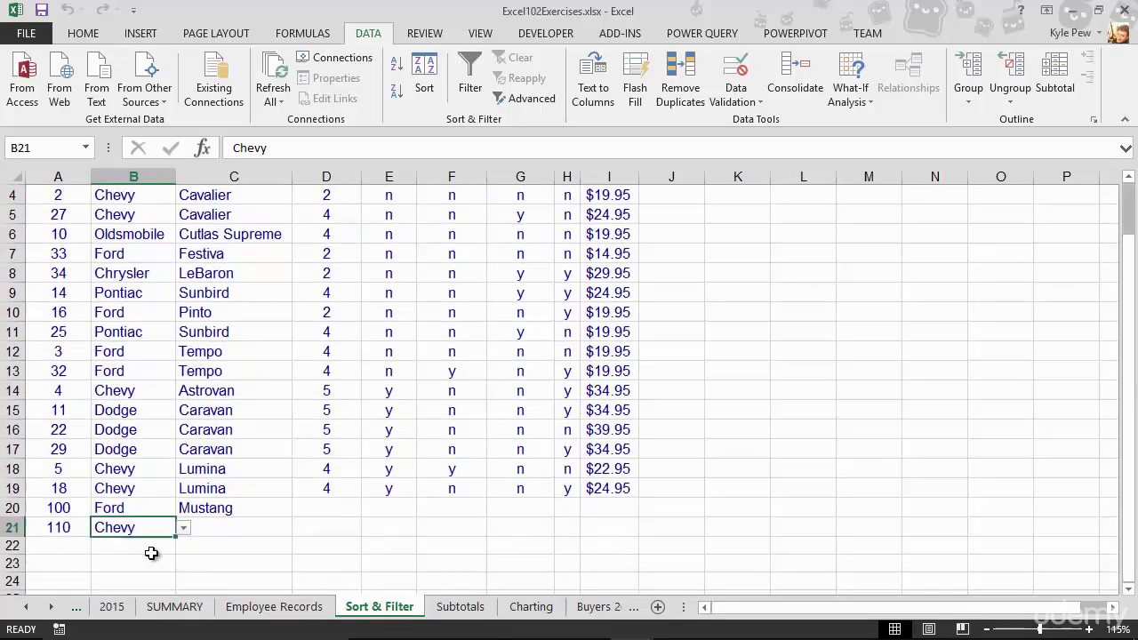
text(Prosche)
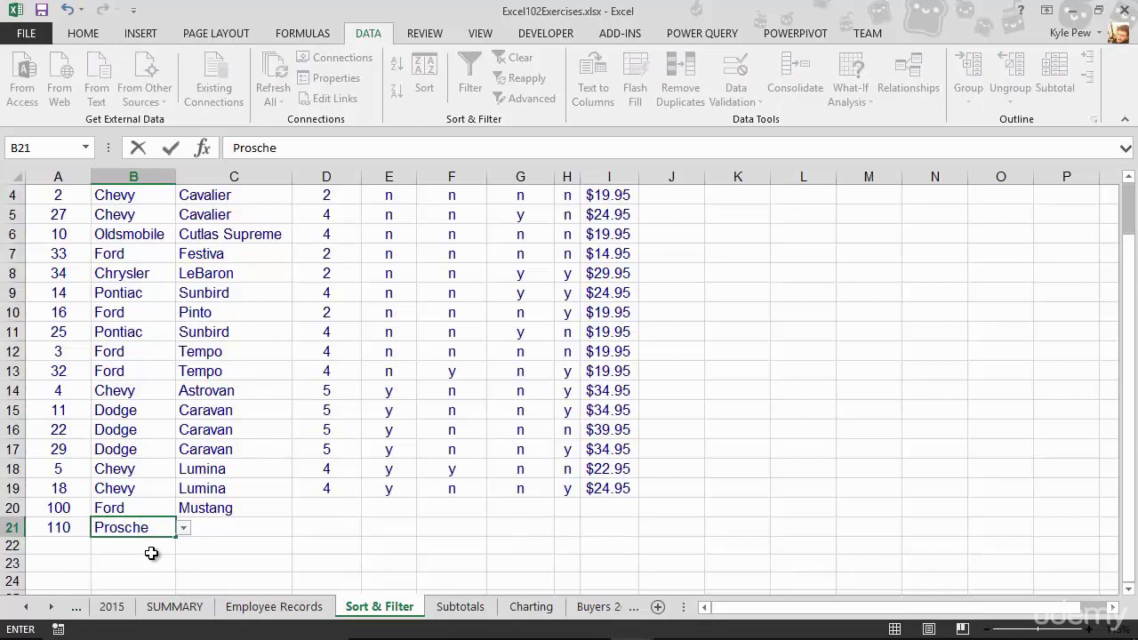
key(Return)
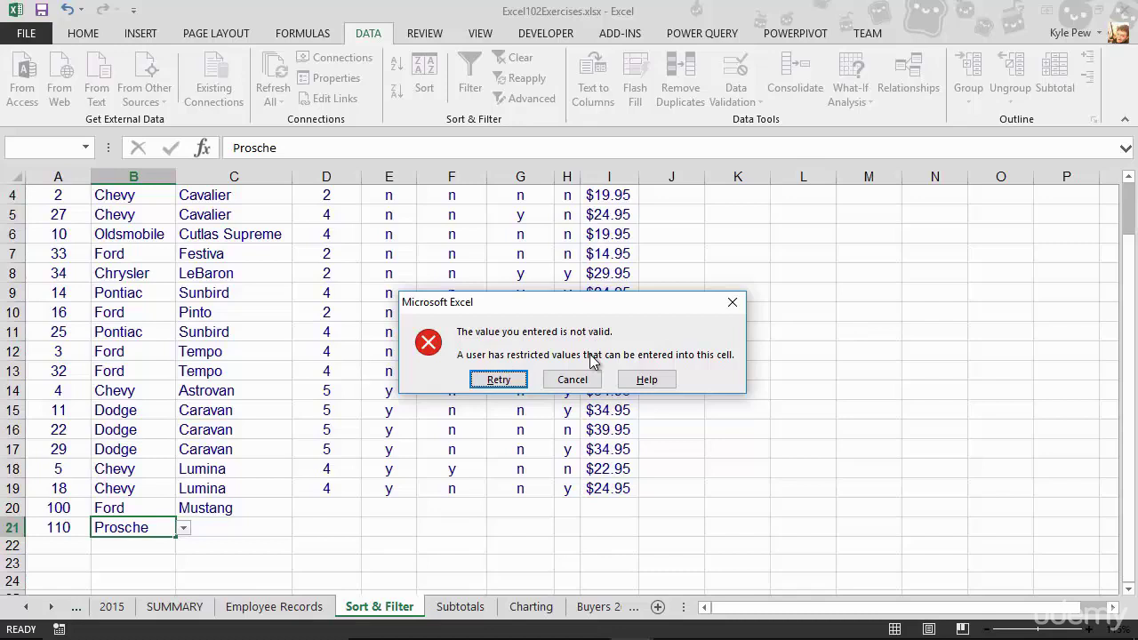
click(572, 379)
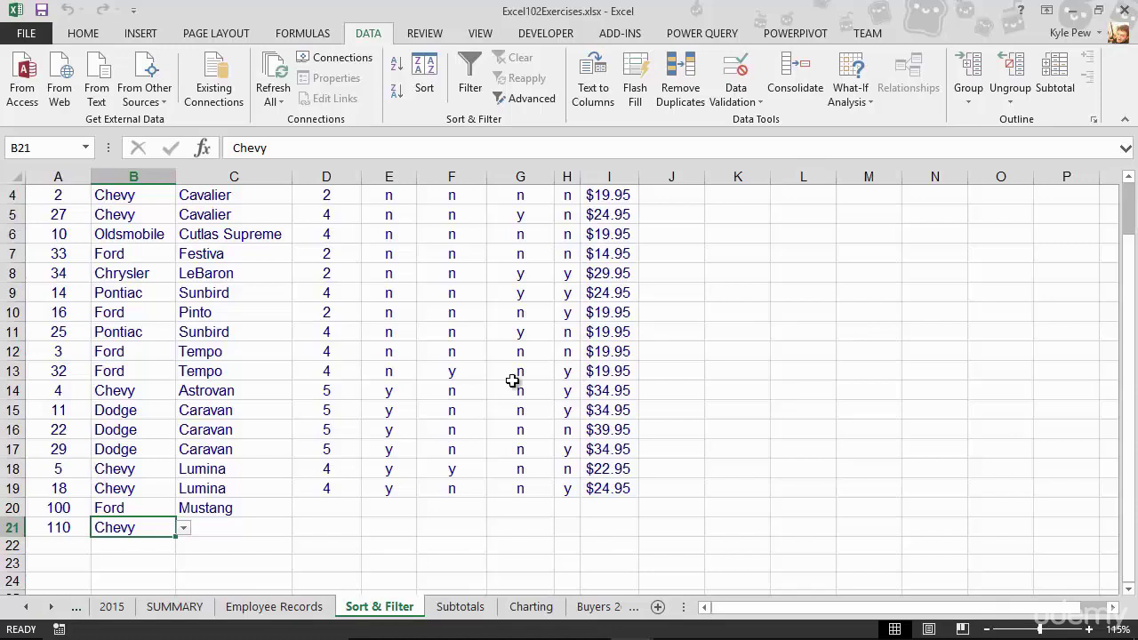
Step: Select the MAKE column cells B4 through B30 and open their data validation settings
scroll(210, 425, up, 1)
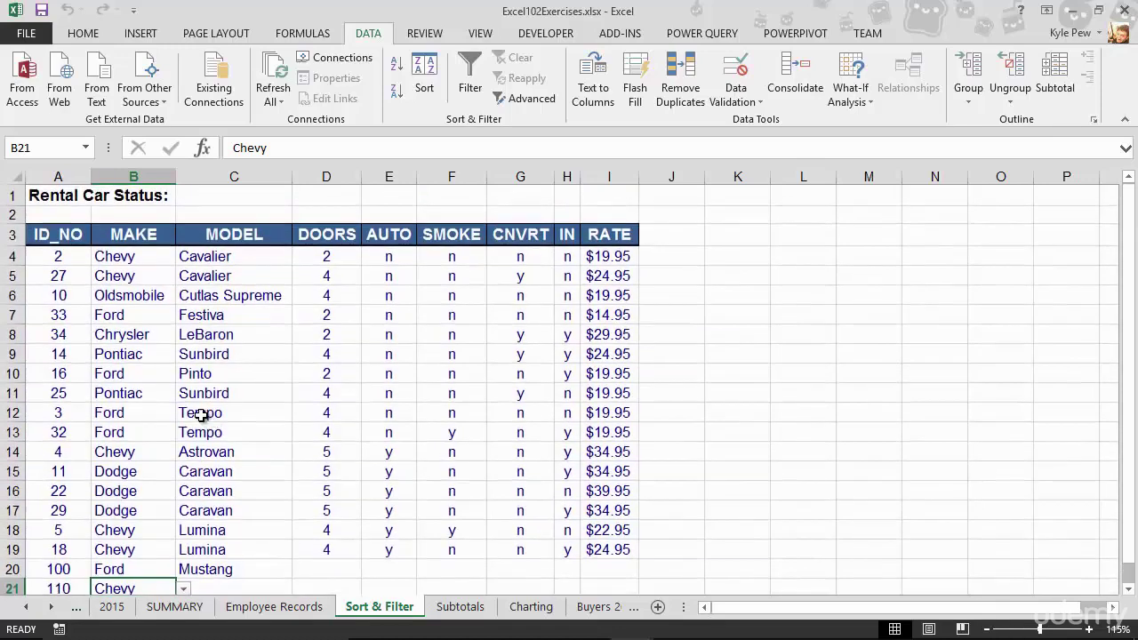
click(149, 265)
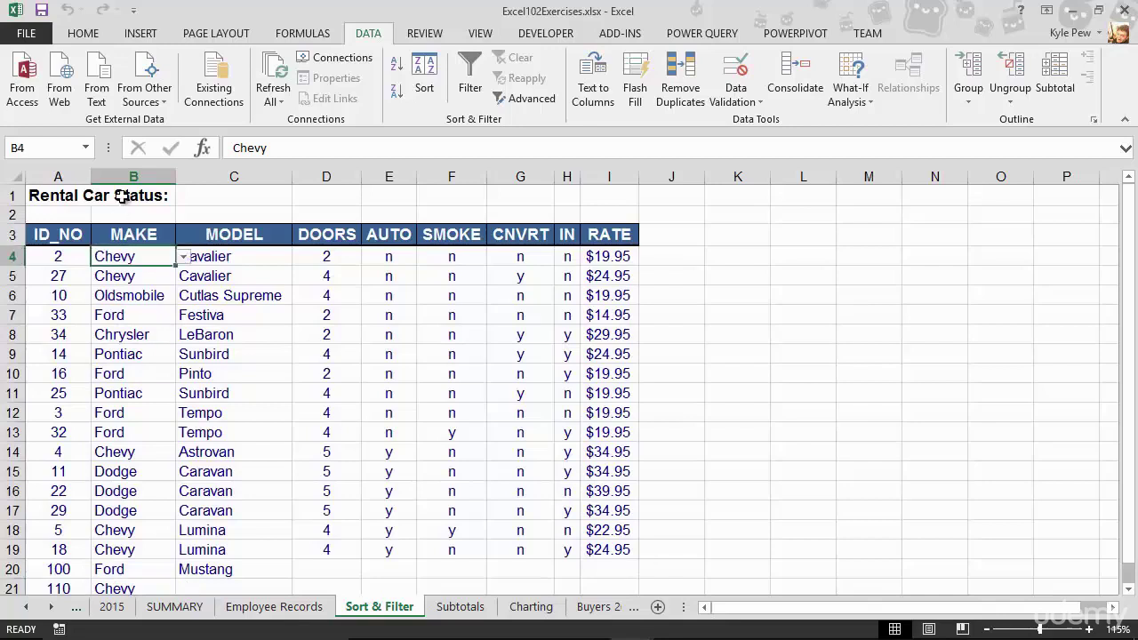
scroll(117, 404, down, 5)
scroll(117, 405, down, 1)
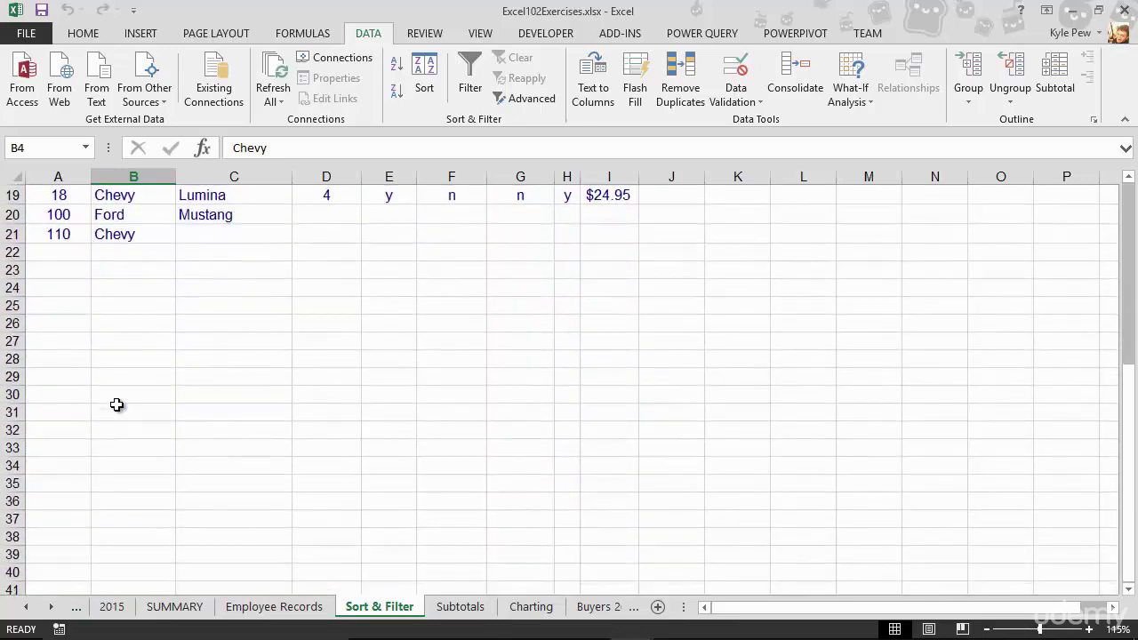
shift+click(116, 394)
scroll(129, 393, up, 5)
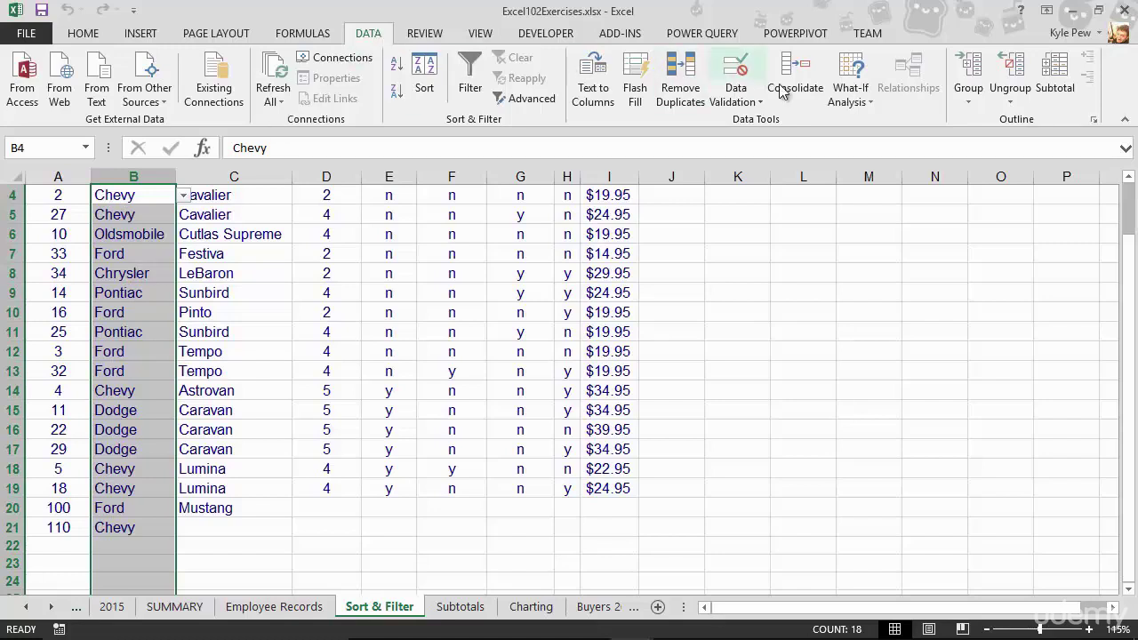
click(744, 99)
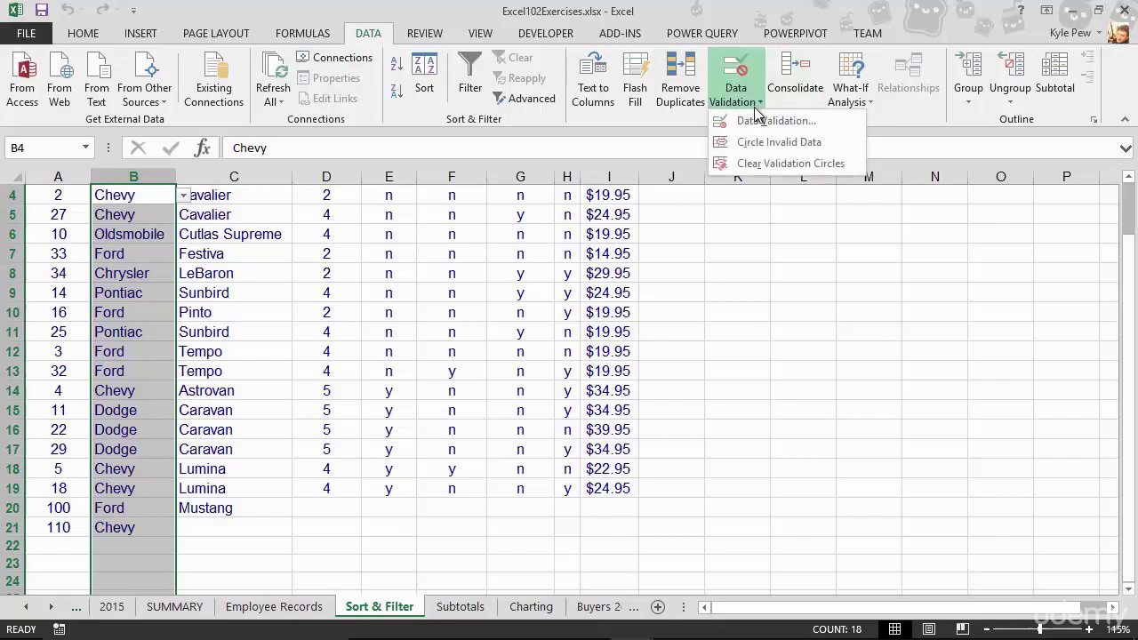
click(760, 123)
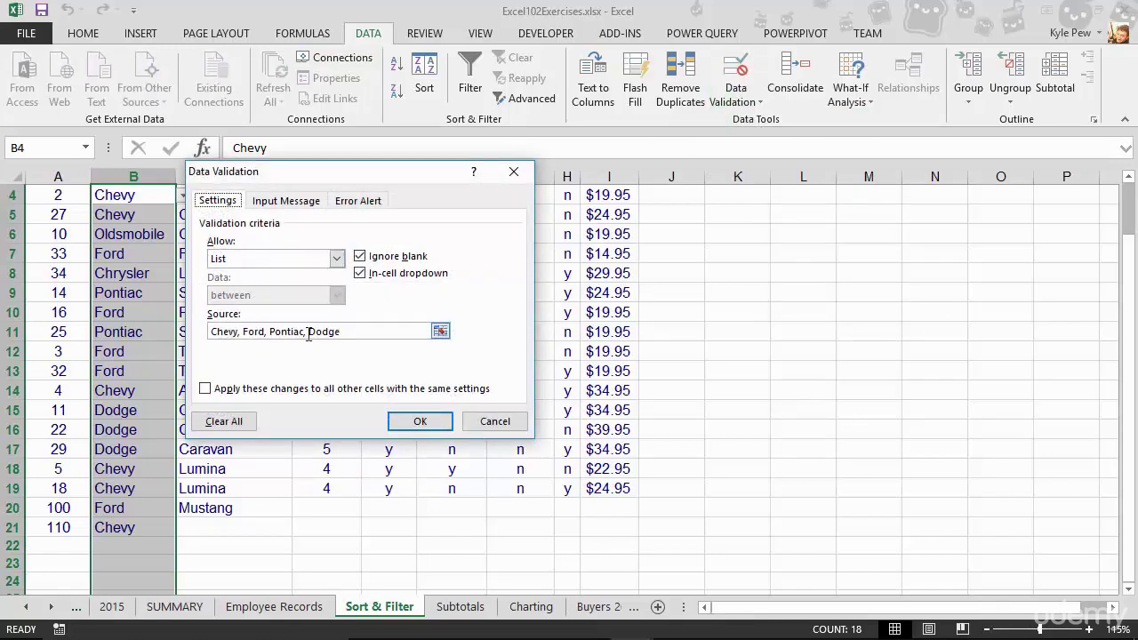
Step: Give the validation's Stop-style error alert the title "Car Make"
click(363, 202)
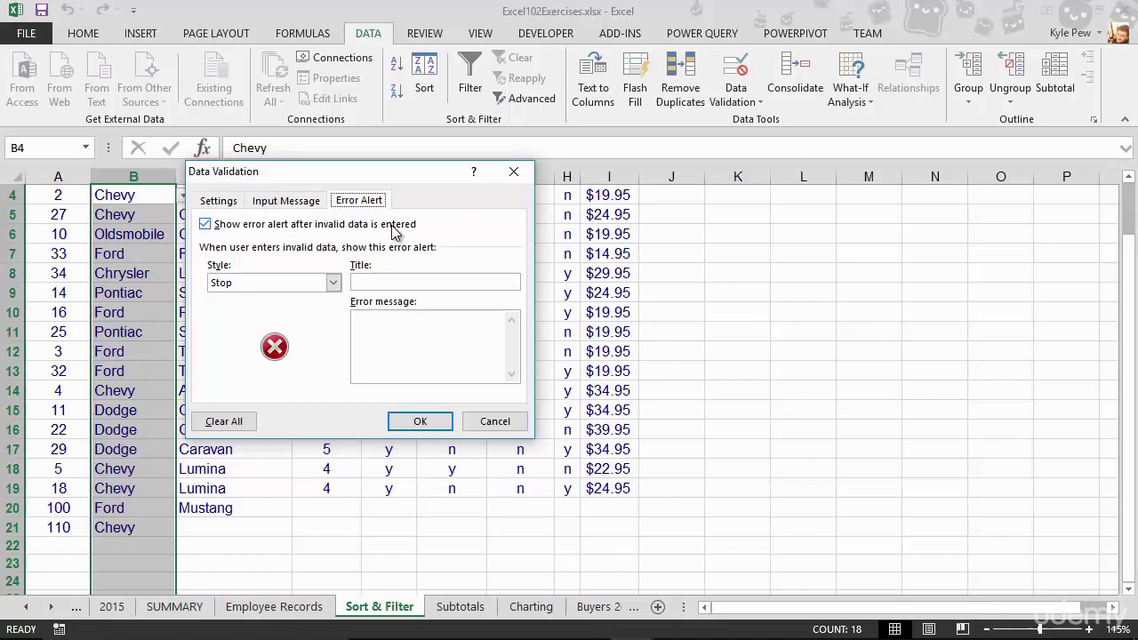
click(387, 280)
text(Car Make)
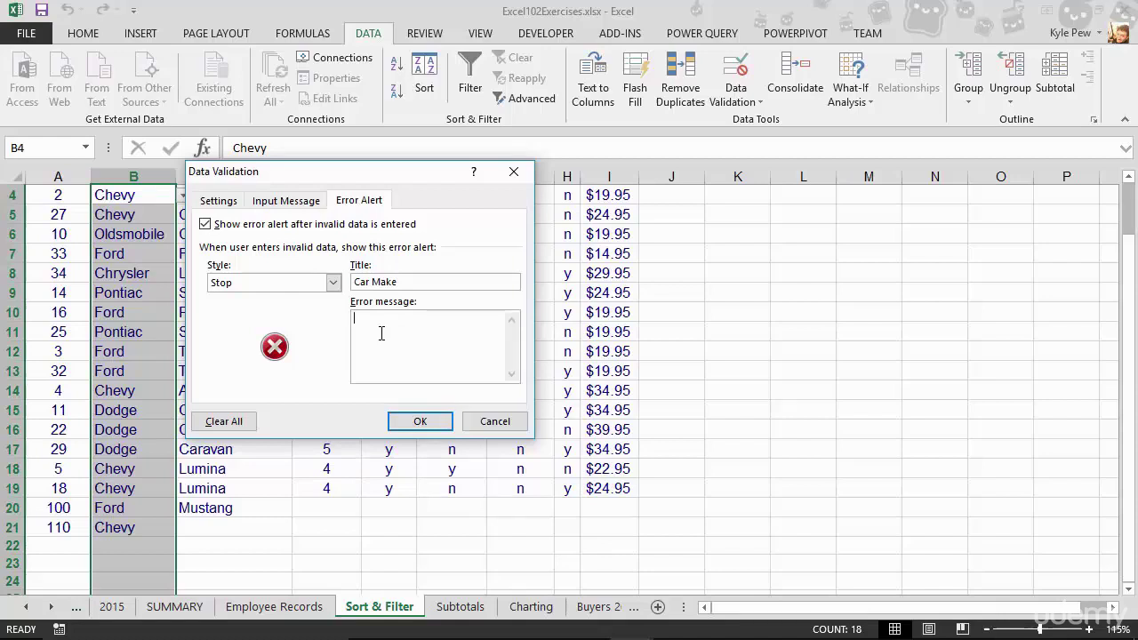
Step: Set the error message to "You entered an incorrect make. Please select a valid make from the drop down menu." and apply the validation
text(Try Again?)
drag(409, 320, 353, 320)
text(You mus)
key(BackSpace)
key(BackSpace)
key(BackSpace)
text(entered an incorrect make. Please select a valid make from the )
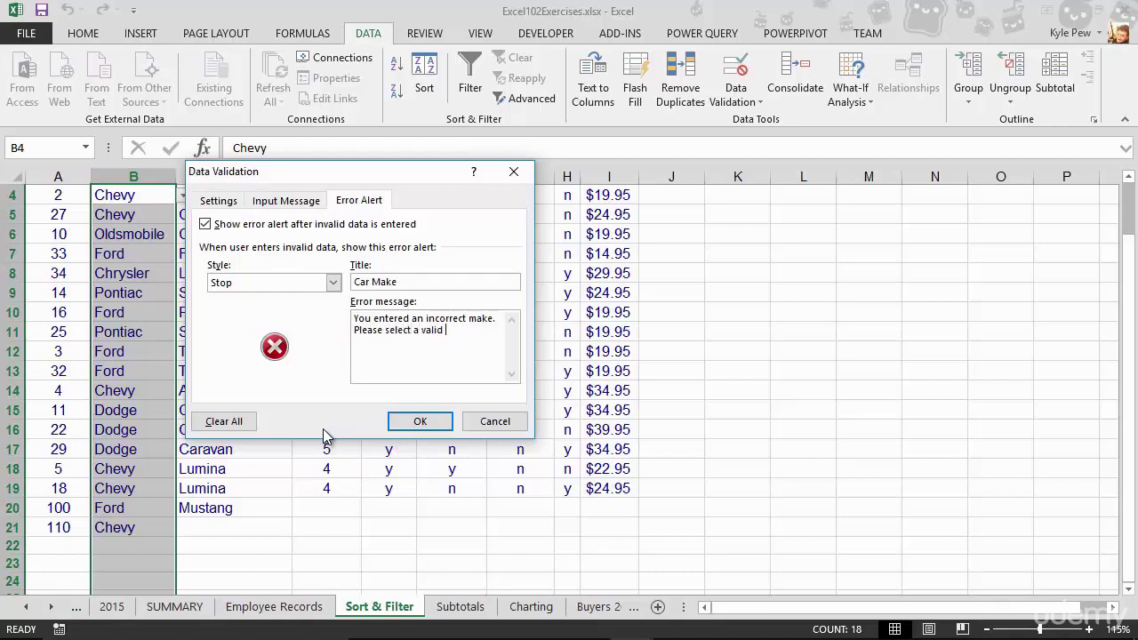
text(drop down menu.)
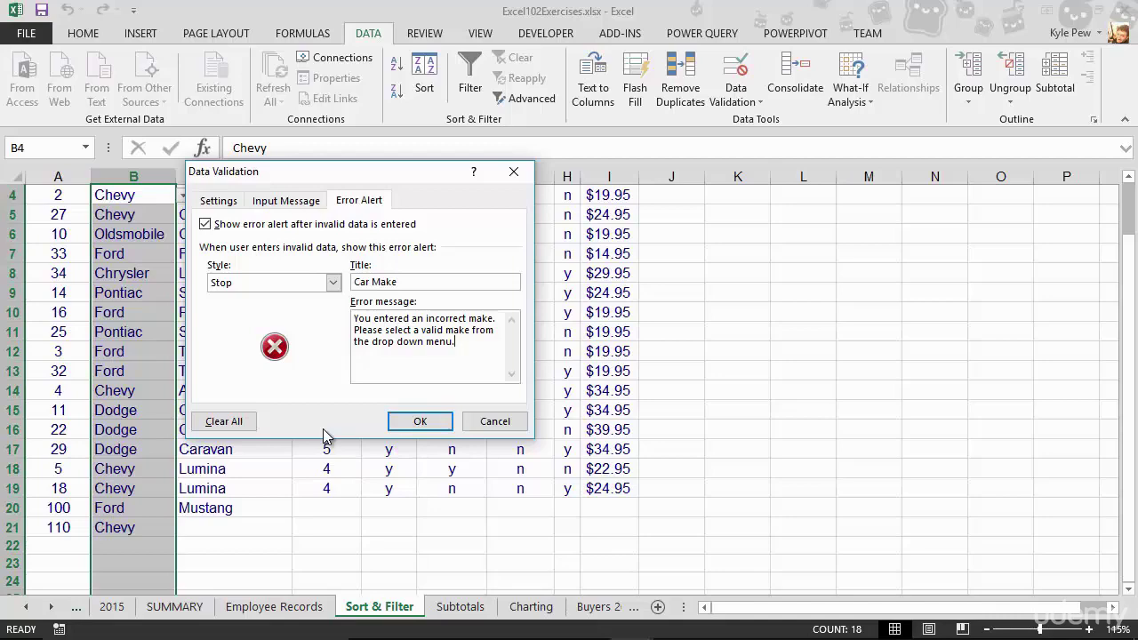
click(406, 423)
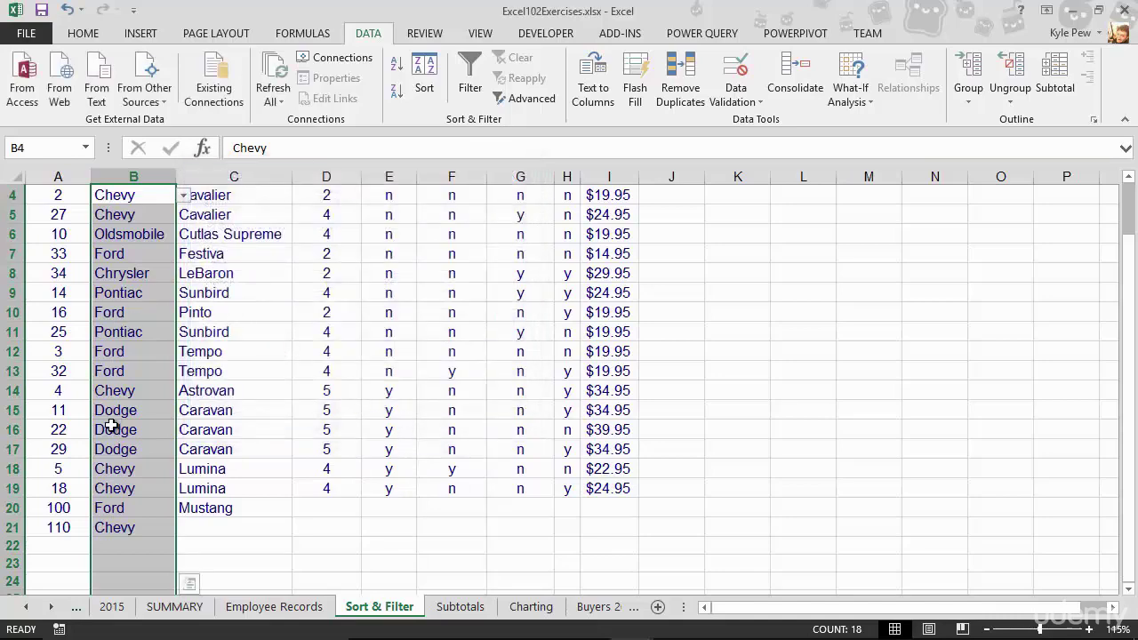
Step: Test the custom error alert by trying to enter "Porsche" as the make in cell B21, and choose to retry
scroll(121, 448, down, 1)
click(117, 467)
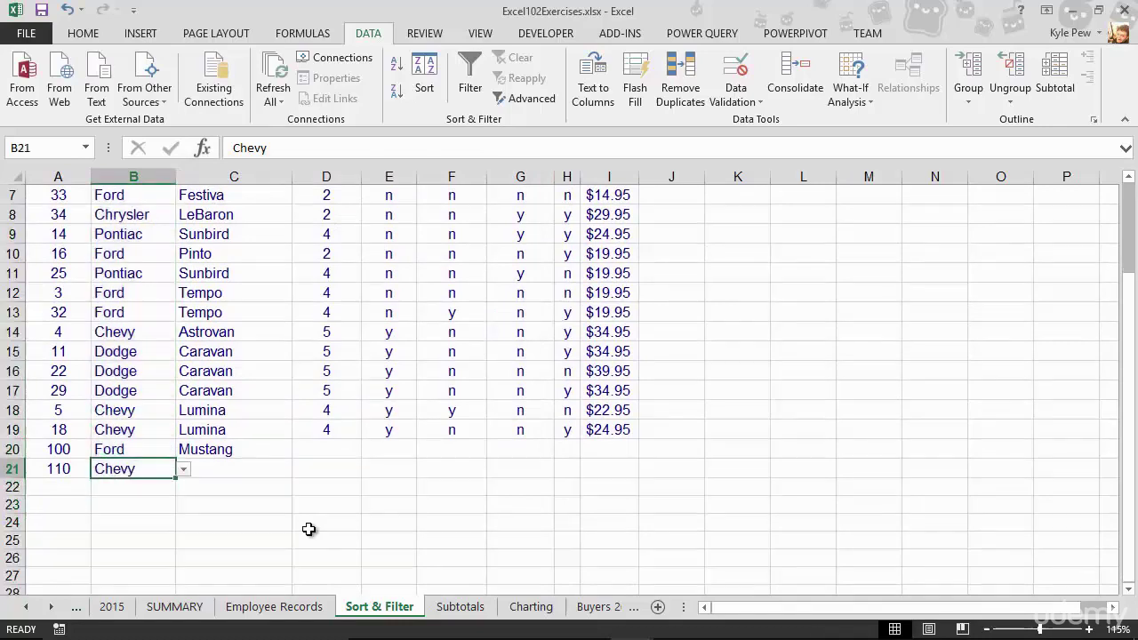
text(Porsche)
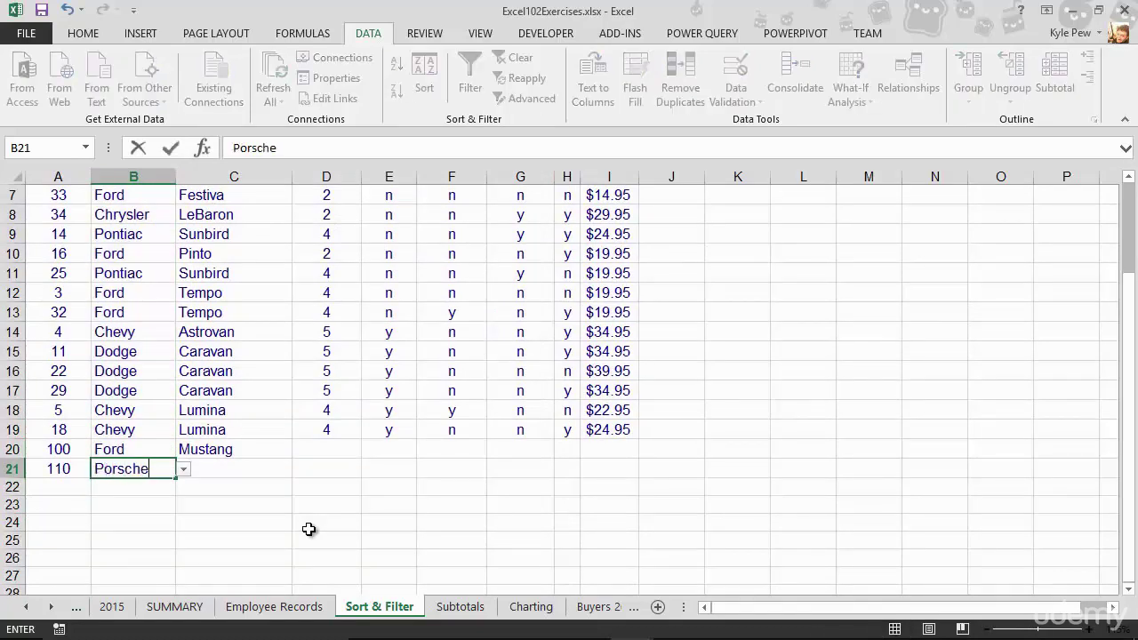
key(Return)
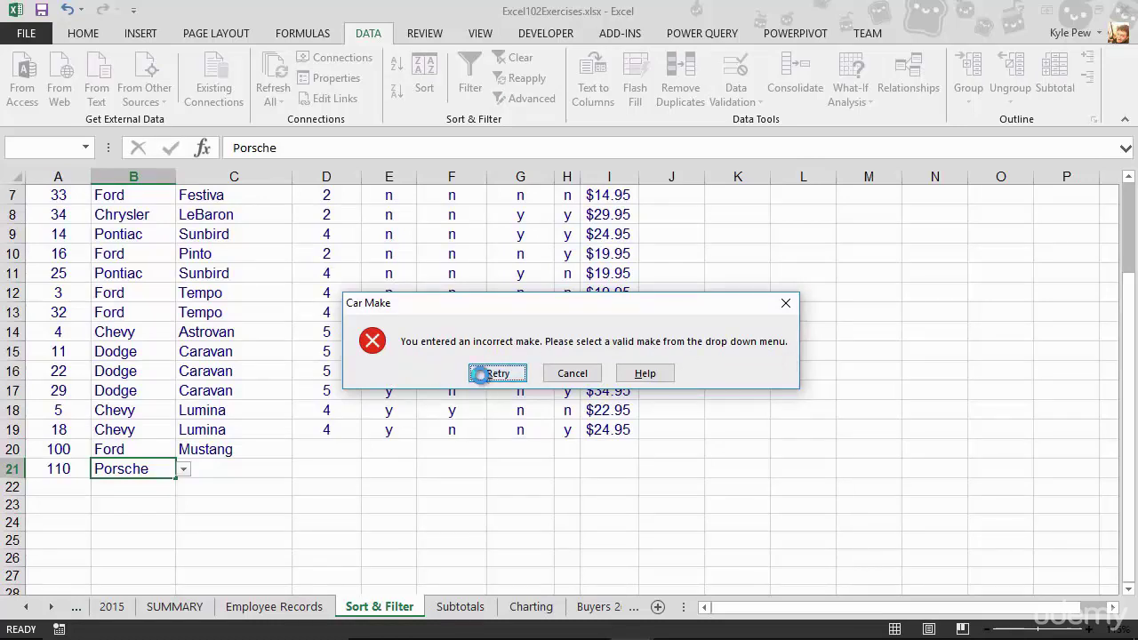
click(484, 374)
click(183, 470)
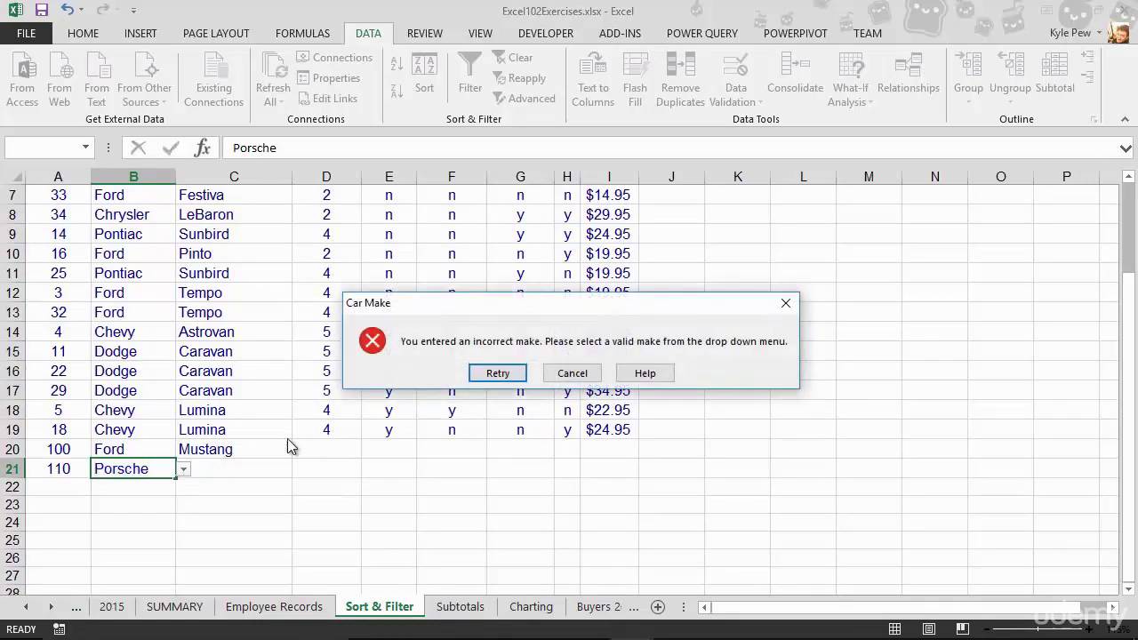
click(491, 373)
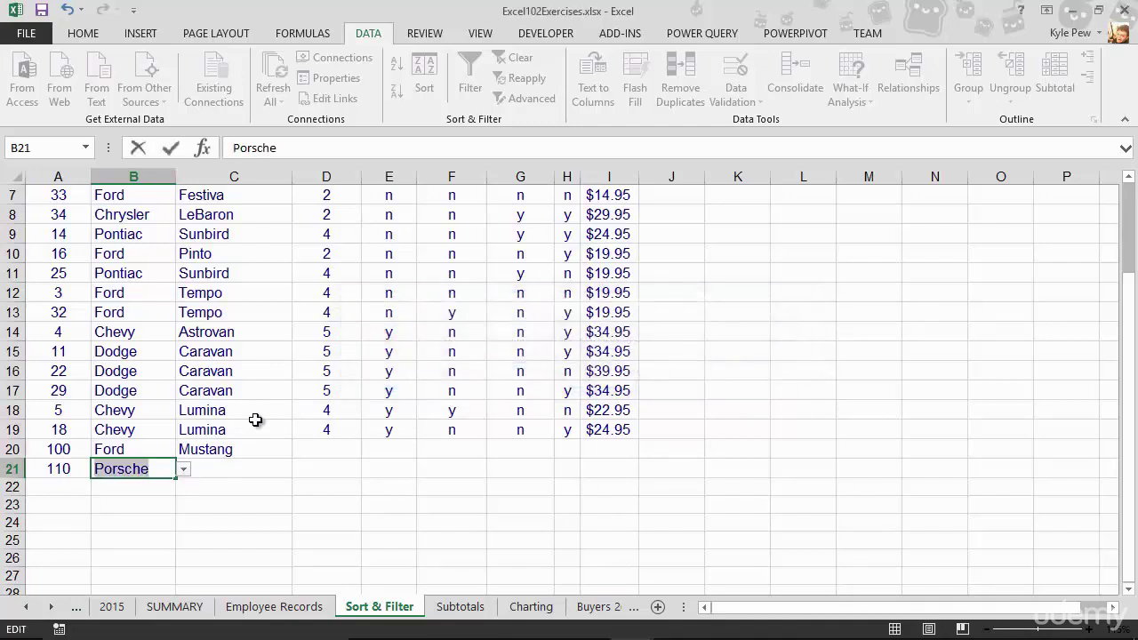
Step: Enter "Chevy" as the make in cell B21 and open the cell's list of allowed makes
text(Chevy)
key(ctrl+Return)
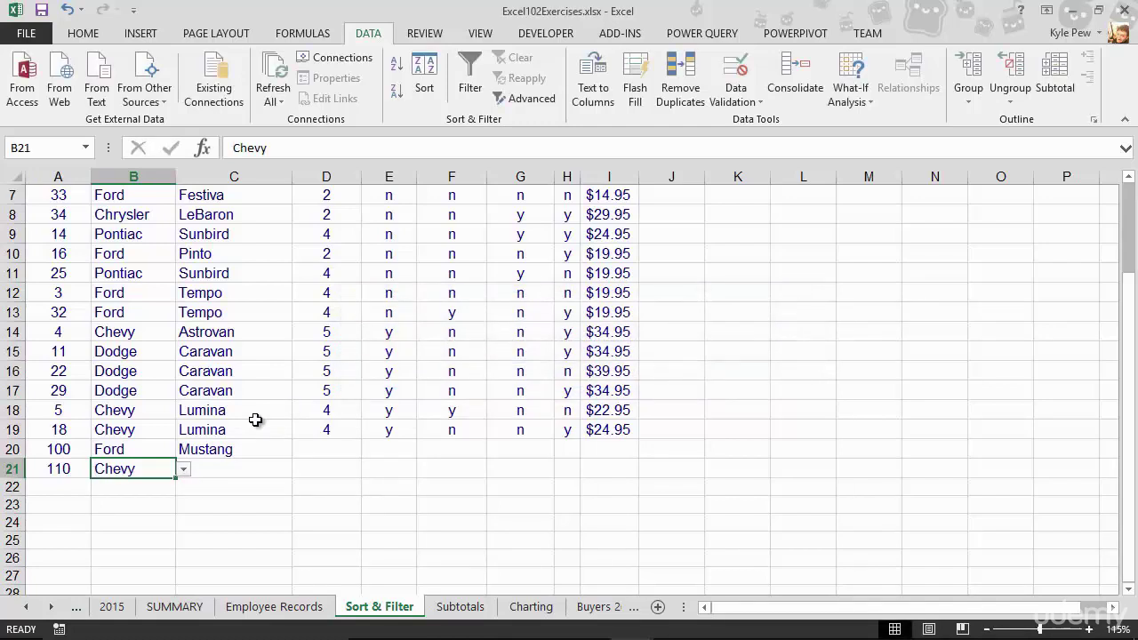
click(183, 469)
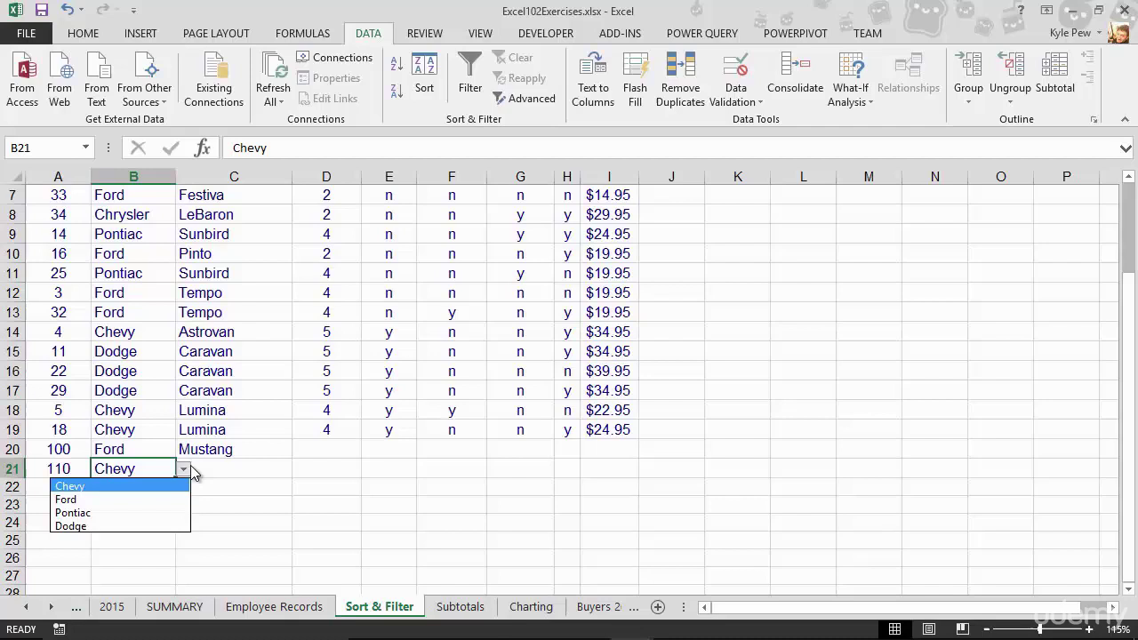